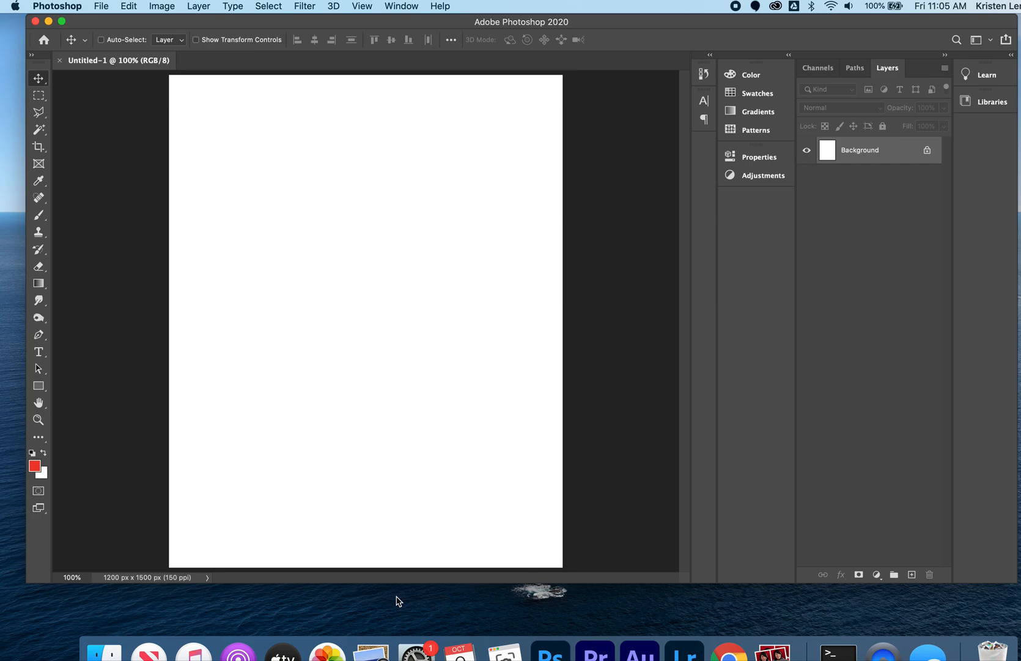
Open 3.flower.psd from the Desktop and fit the image to the window.
{"action": "key", "text": "super+o"}
{"action": "scroll", "coordinate": [518, 293], "scroll_direction": "down", "scroll_amount": 15}
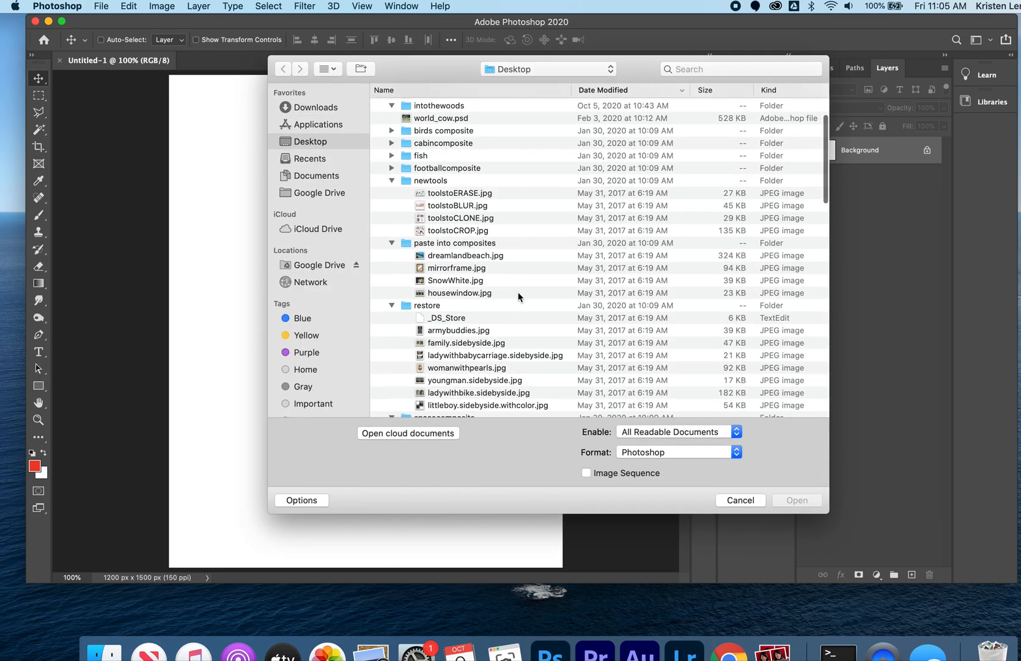
{"action": "left_click", "coordinate": [418, 406]}
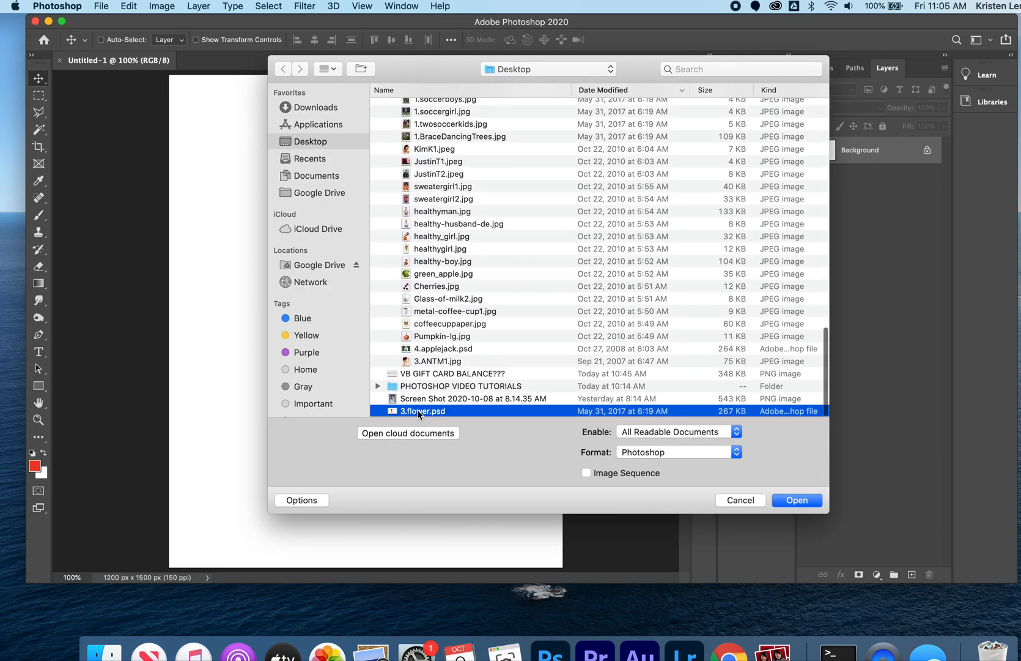
{"action": "left_click", "coordinate": [791, 499]}
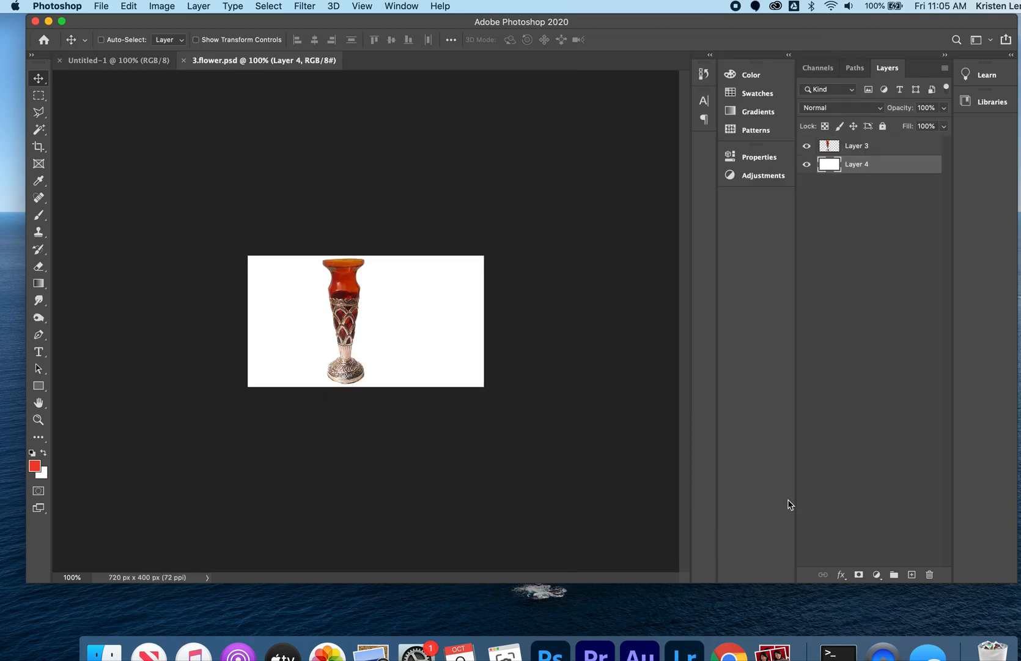
{"action": "key", "text": "super"}
{"action": "key", "text": "super+0"}
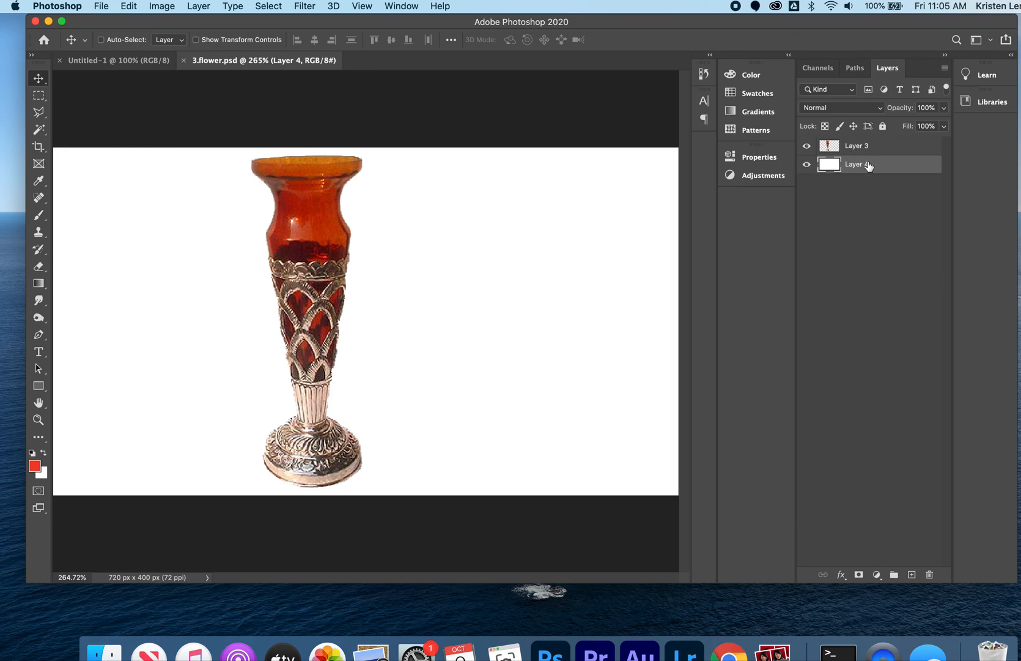
Toggle the visibility of Layer 4 and Layer 3 to examine what each layer contains.
{"action": "left_click", "coordinate": [808, 165]}
{"action": "left_click", "coordinate": [807, 165]}
{"action": "left_click", "coordinate": [807, 165]}
{"action": "left_click", "coordinate": [808, 164]}
{"action": "left_click", "coordinate": [882, 150]}
{"action": "left_click", "coordinate": [807, 146]}
{"action": "left_click", "coordinate": [808, 147]}
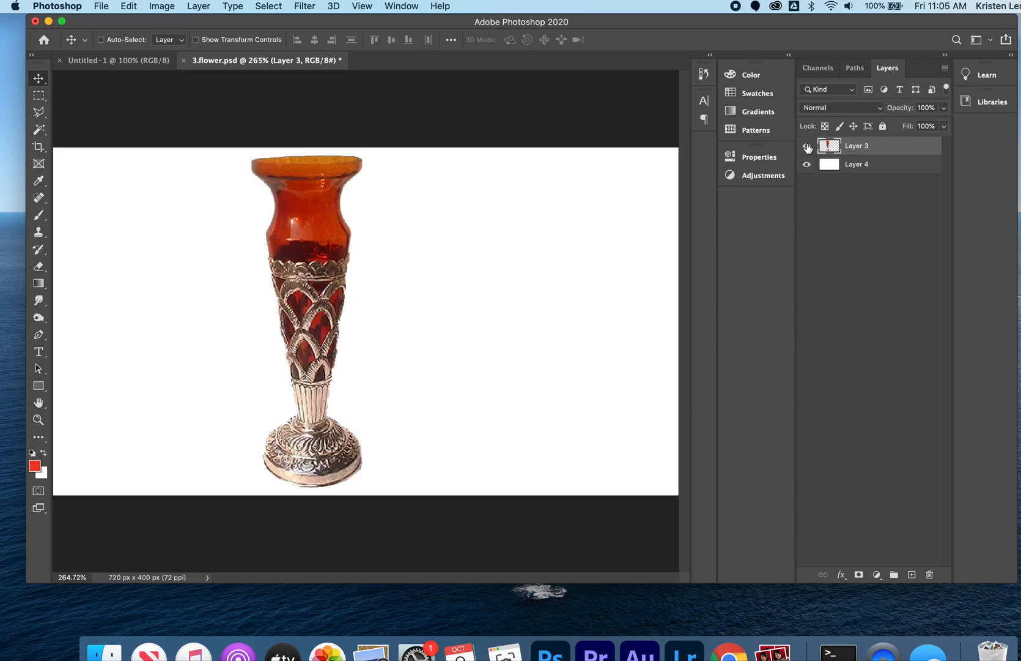
{"action": "left_click", "coordinate": [807, 146]}
{"action": "left_click", "coordinate": [807, 146]}
Load the vase outline on Layer 3 as a selection and add a new layer named SHADOW.
{"action": "key", "text": "super"}
{"action": "left_click", "coordinate": [826, 148], "text": "super"}
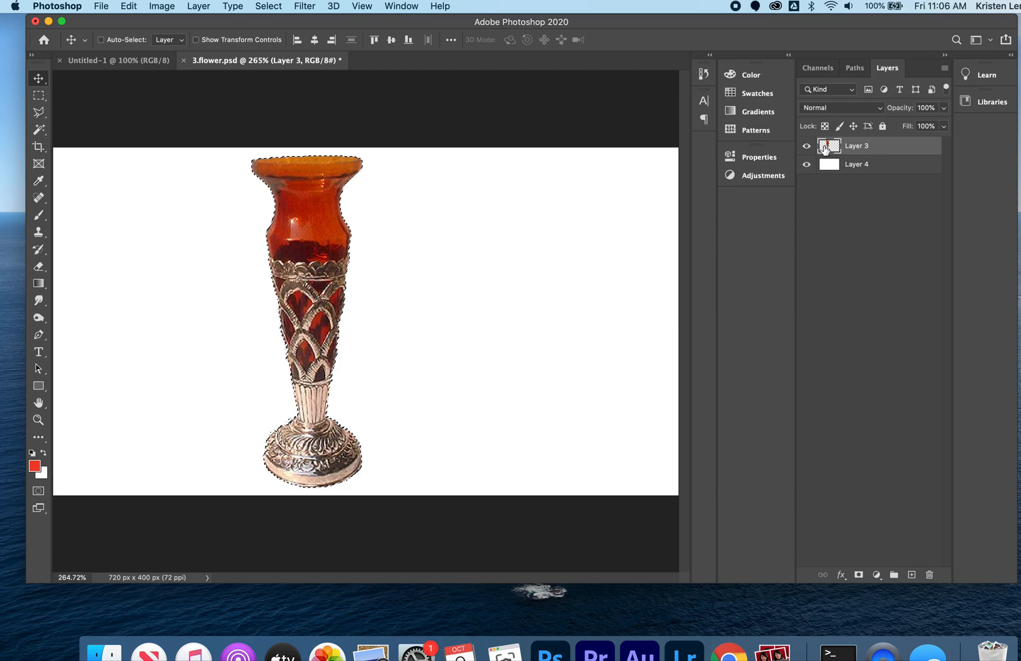
{"action": "left_click", "coordinate": [911, 574]}
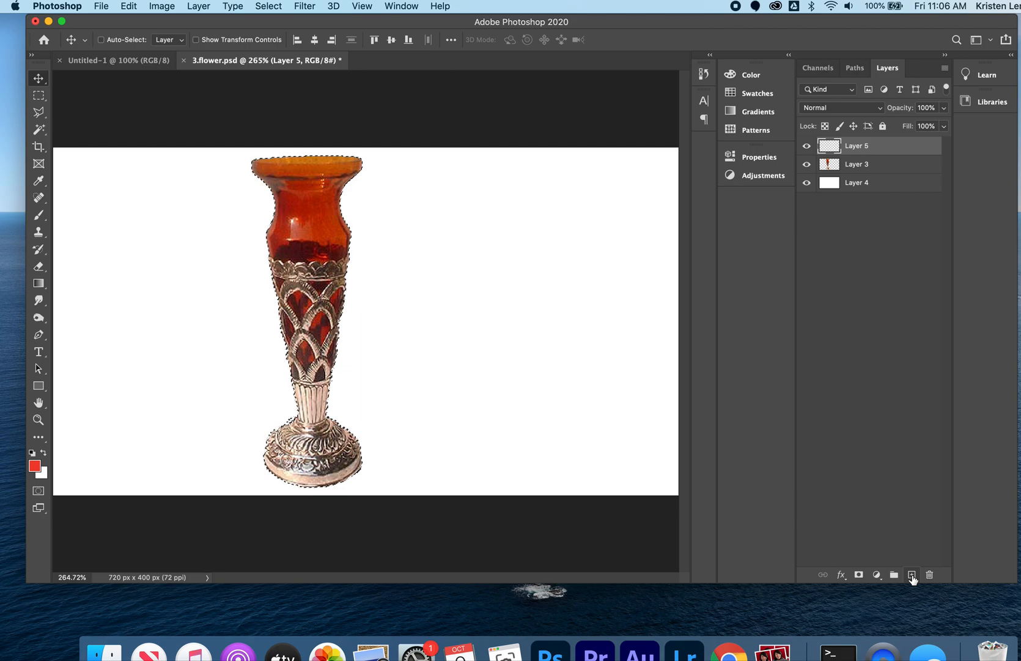
{"action": "double_click", "coordinate": [861, 147]}
{"action": "type", "text": "SHADOW"}
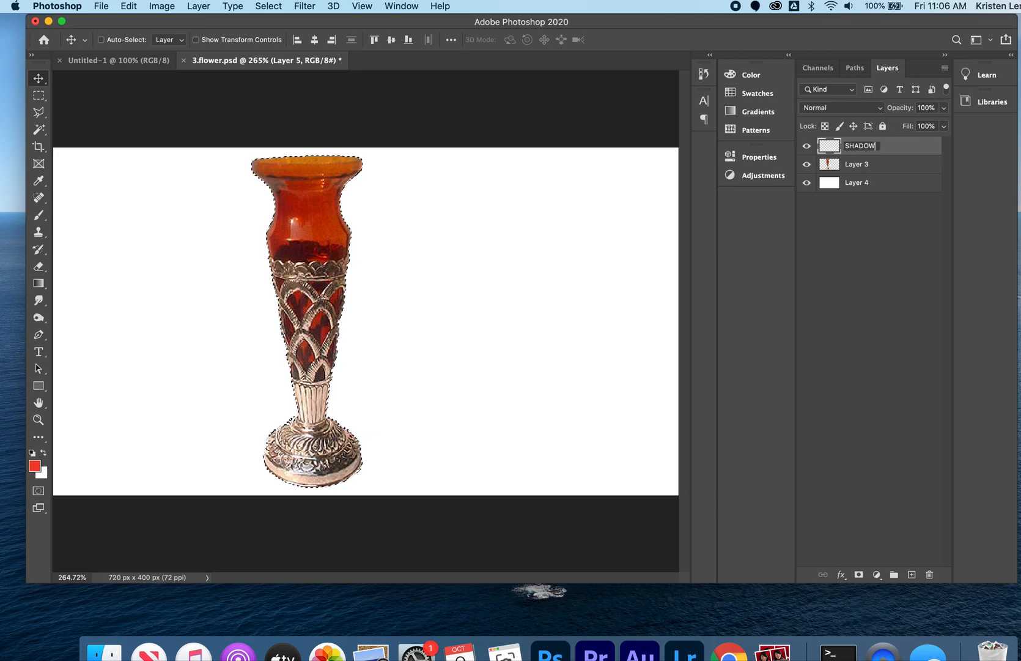
{"action": "key", "text": "Return"}
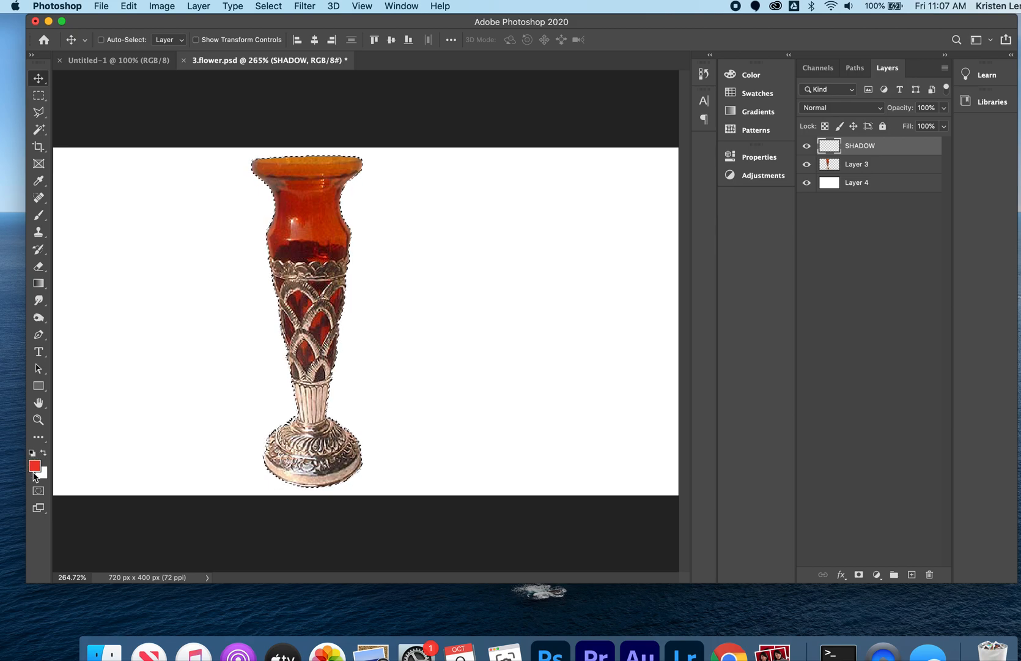
Fill the vase-shaped selection on the SHADOW layer with the default black, deselect, and place the layer beneath the vase layer.
{"action": "key", "text": "d"}
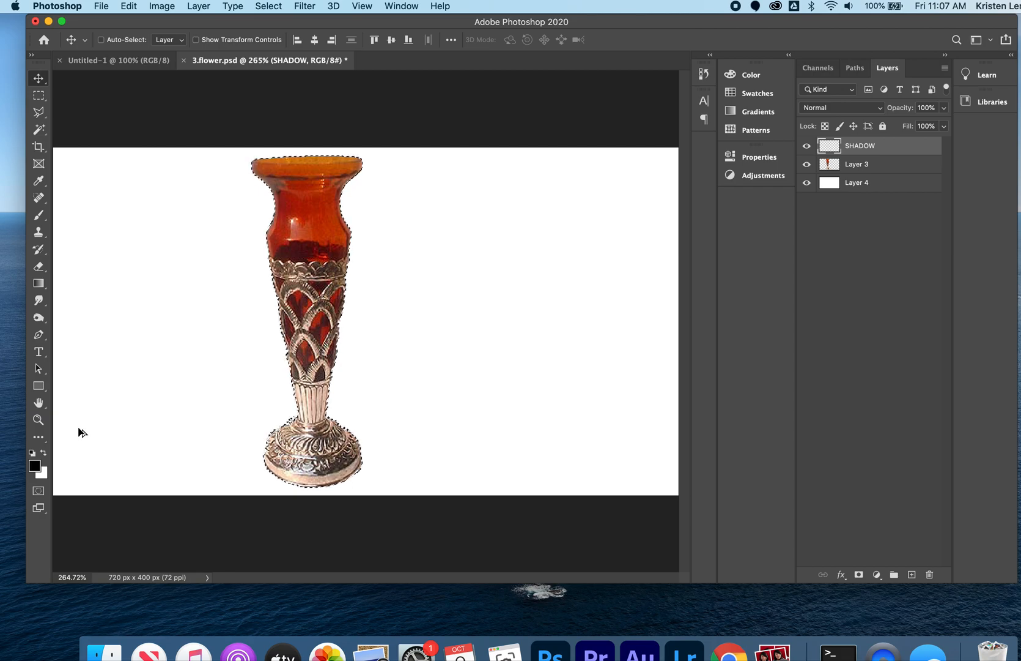
{"action": "key", "text": "alt+BackSpace"}
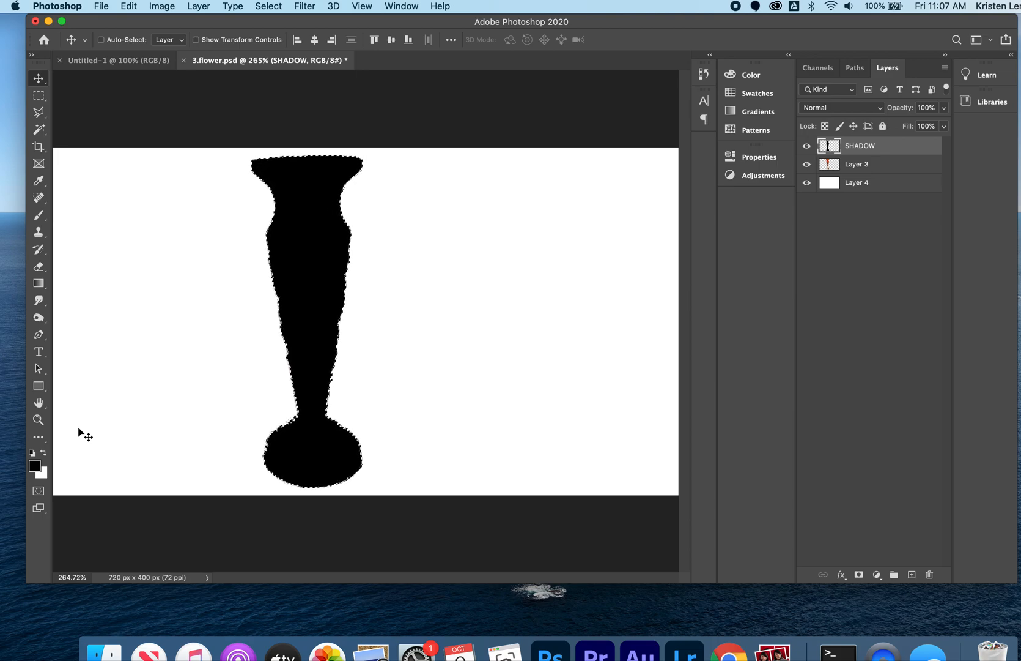
{"action": "key", "text": "super+d"}
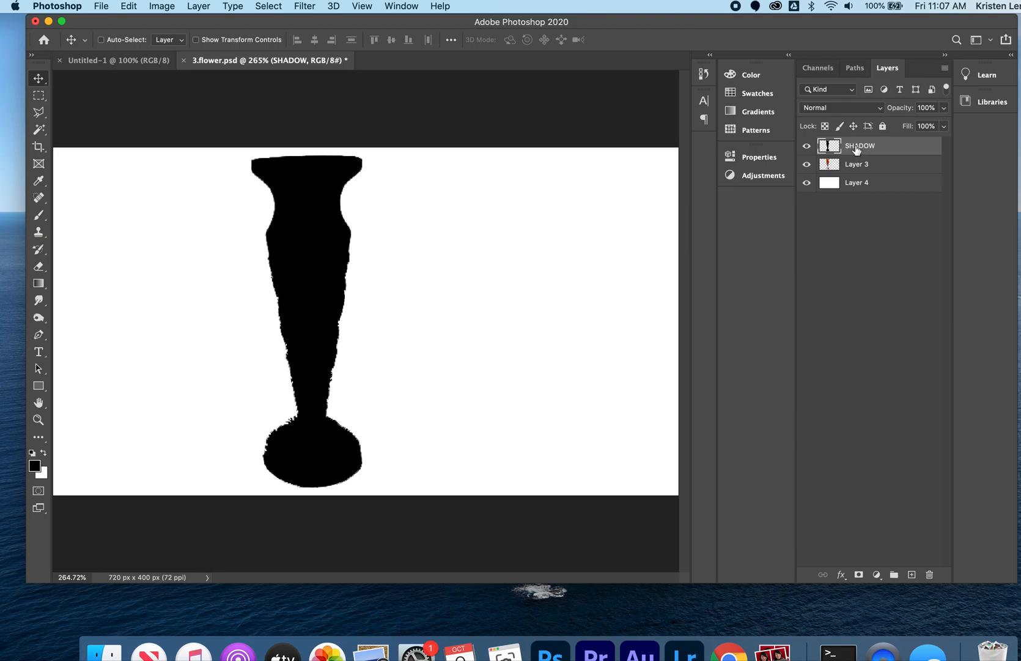
{"action": "left_click_drag", "start_coordinate": [863, 149], "coordinate": [863, 170]}
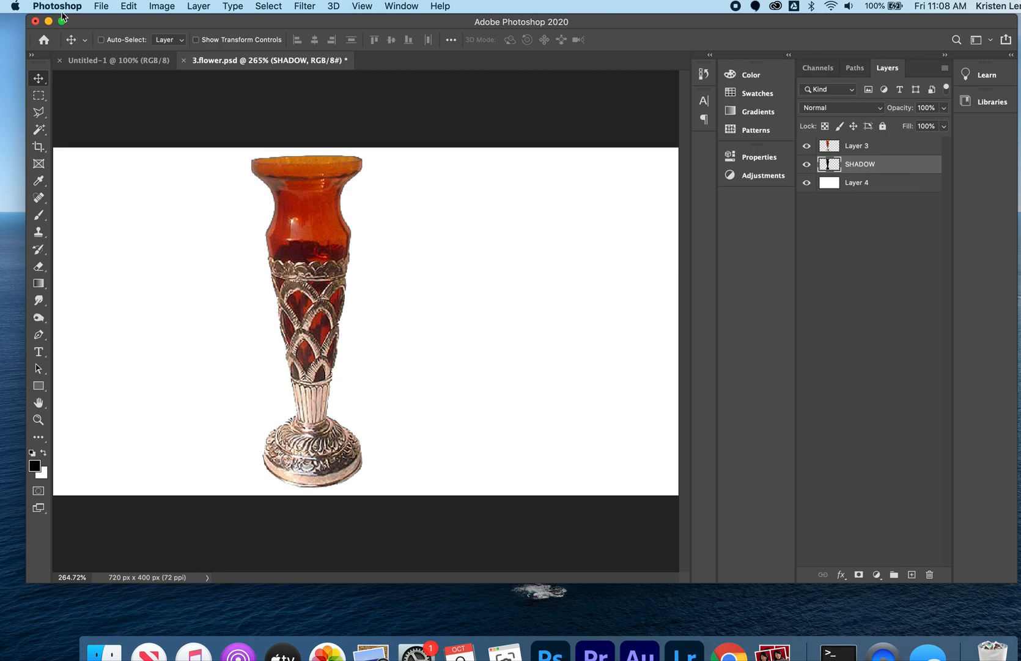
Distort the SHADOW layer into a low cast shadow slanting right from the vase's base, about 32% of its original height.
{"action": "left_click", "coordinate": [130, 6]}
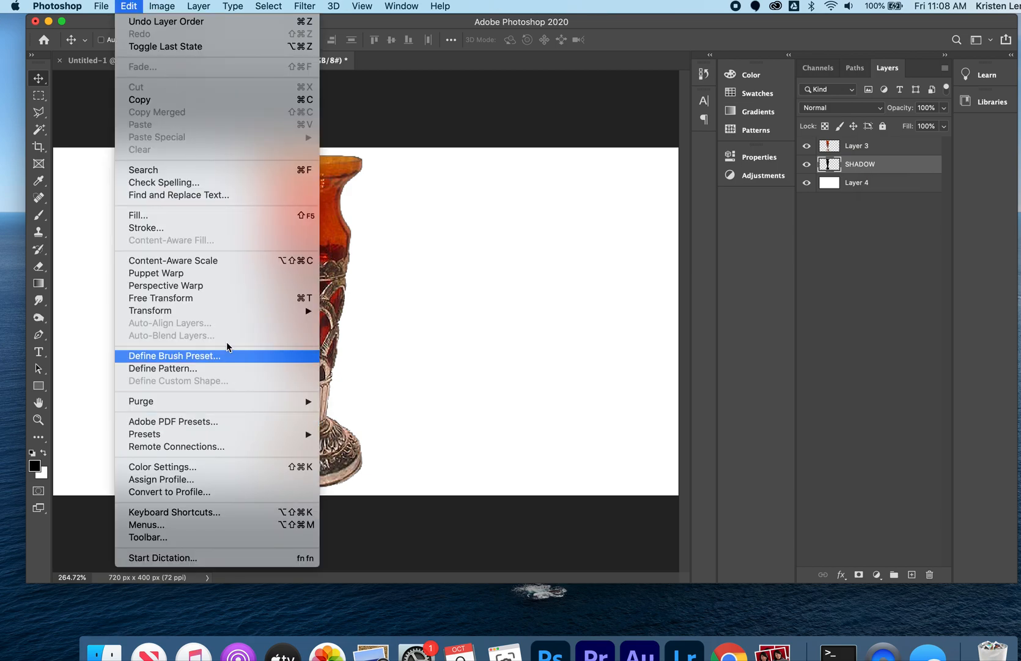
{"action": "mouse_move", "coordinate": [228, 312]}
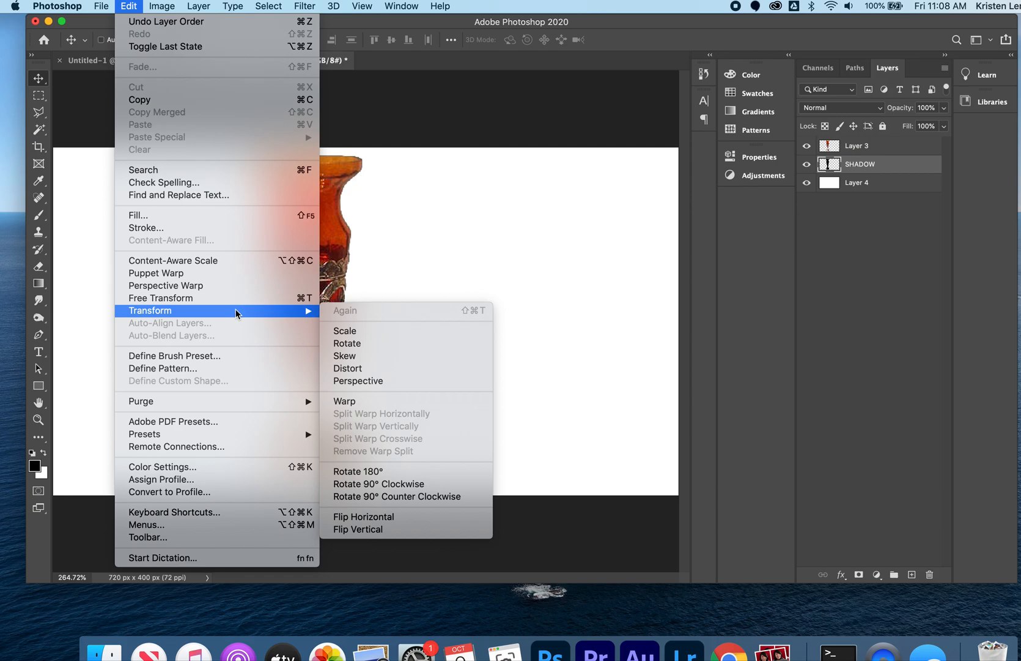
{"action": "left_click", "coordinate": [358, 374]}
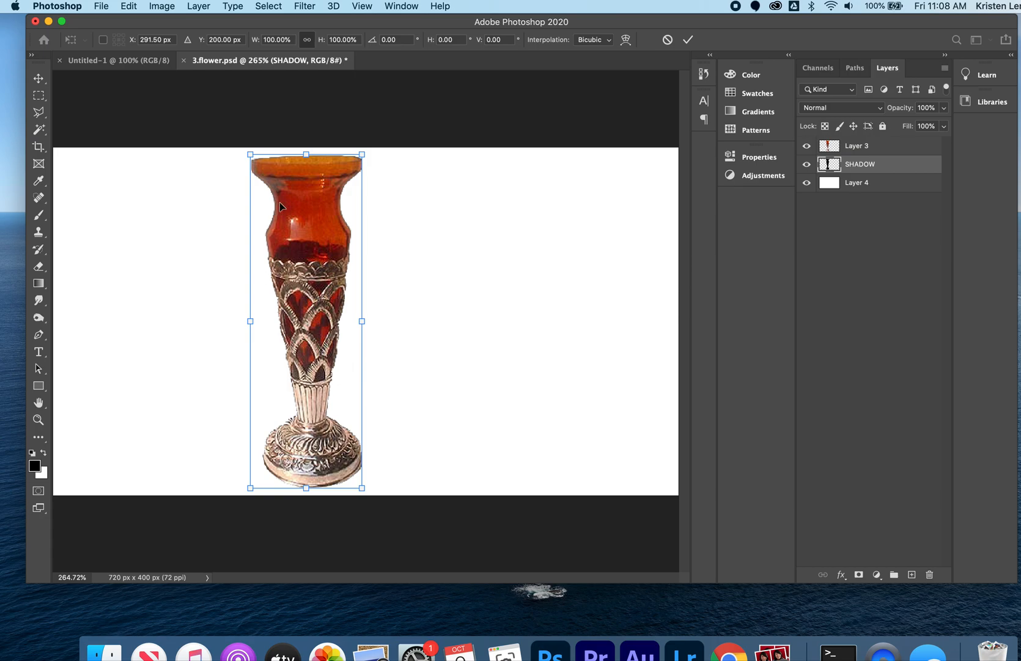
{"action": "left_click_drag", "start_coordinate": [307, 157], "coordinate": [626, 380]}
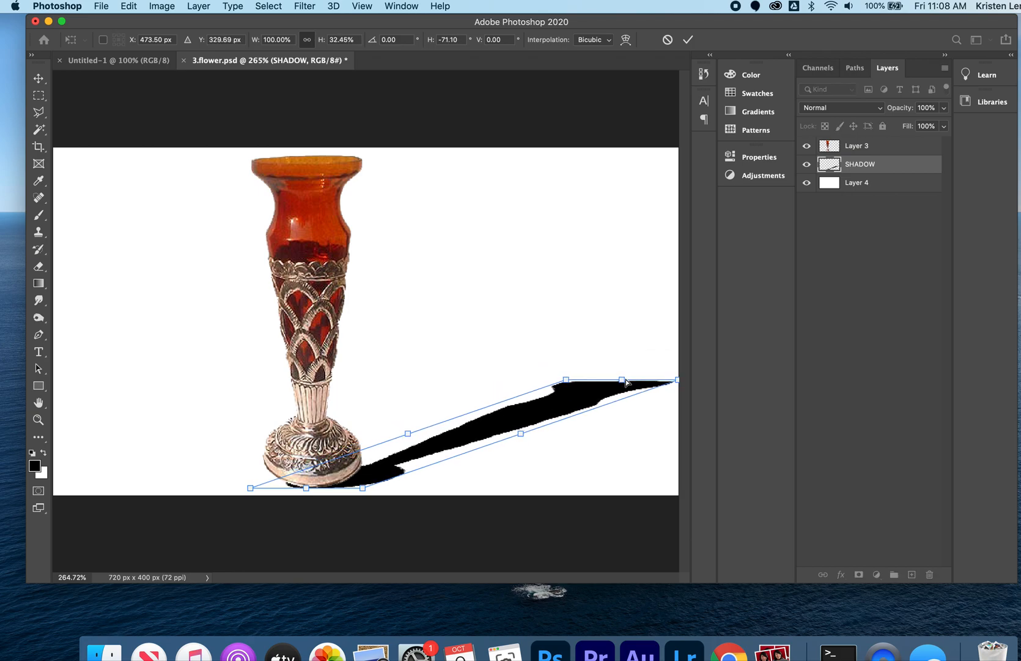
{"action": "left_click", "coordinate": [687, 41]}
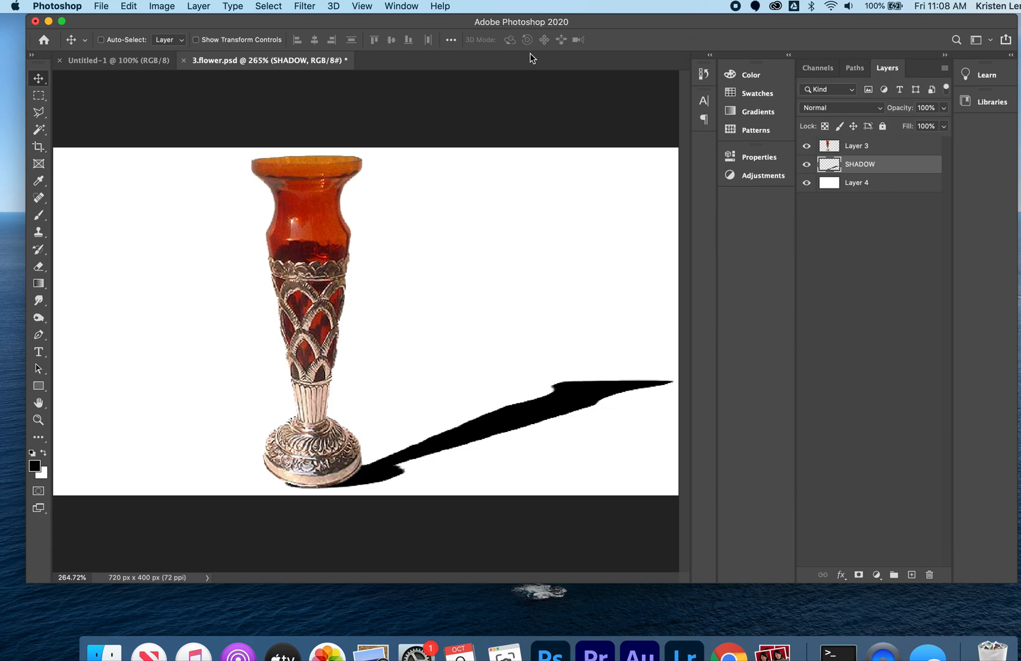
Apply a Gaussian Blur with a 3.4-pixel radius to the SHADOW layer and merge all visible layers.
{"action": "left_click", "coordinate": [306, 7]}
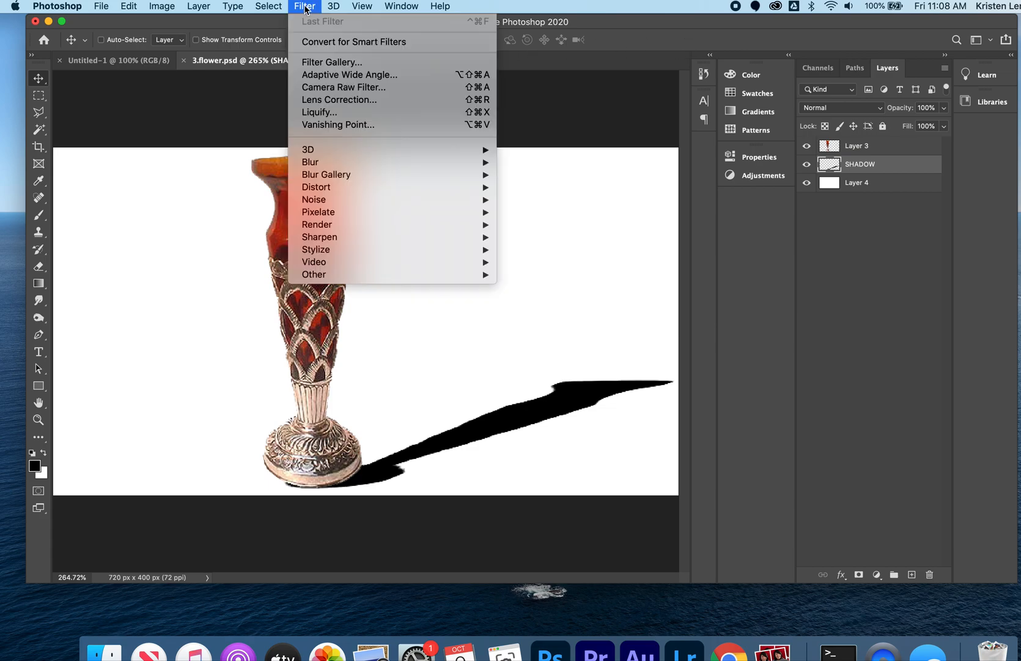
{"action": "mouse_move", "coordinate": [338, 165]}
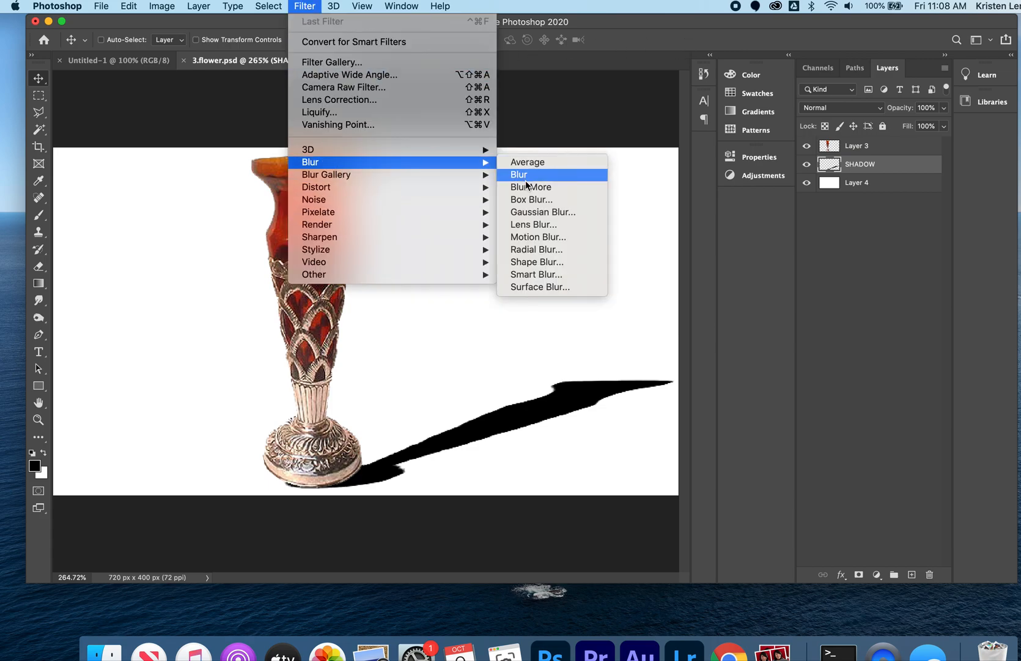
{"action": "left_click", "coordinate": [527, 216]}
{"action": "left_click_drag", "start_coordinate": [603, 151], "coordinate": [600, 111]}
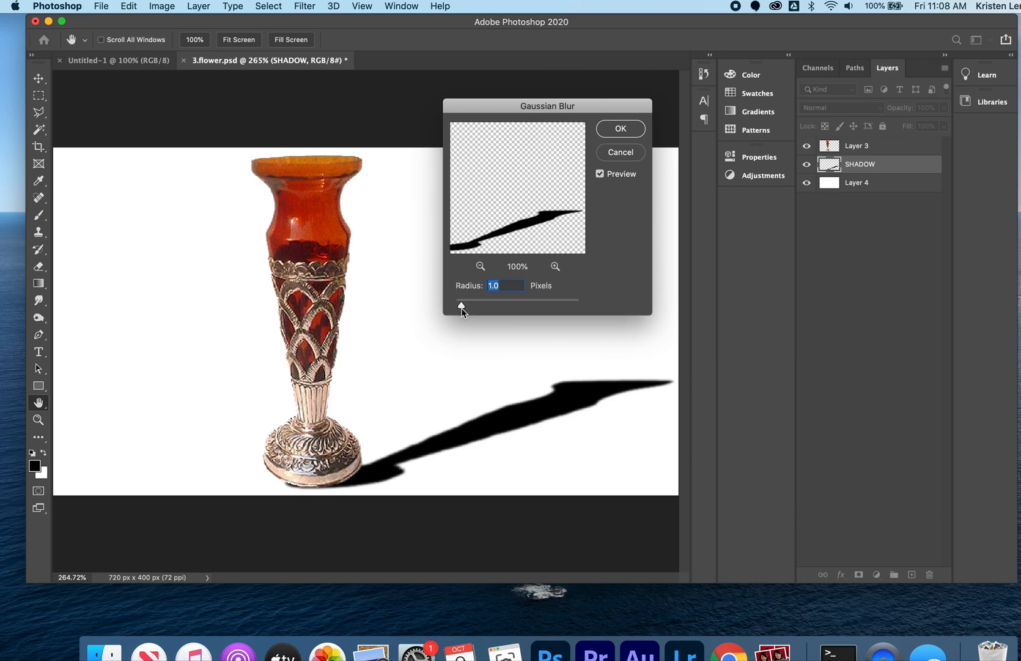
{"action": "mouse_move", "coordinate": [461, 305]}
{"action": "left_mouse_down"}
{"action": "mouse_move", "coordinate": [519, 308]}
{"action": "mouse_move", "coordinate": [472, 309]}
{"action": "left_mouse_up"}
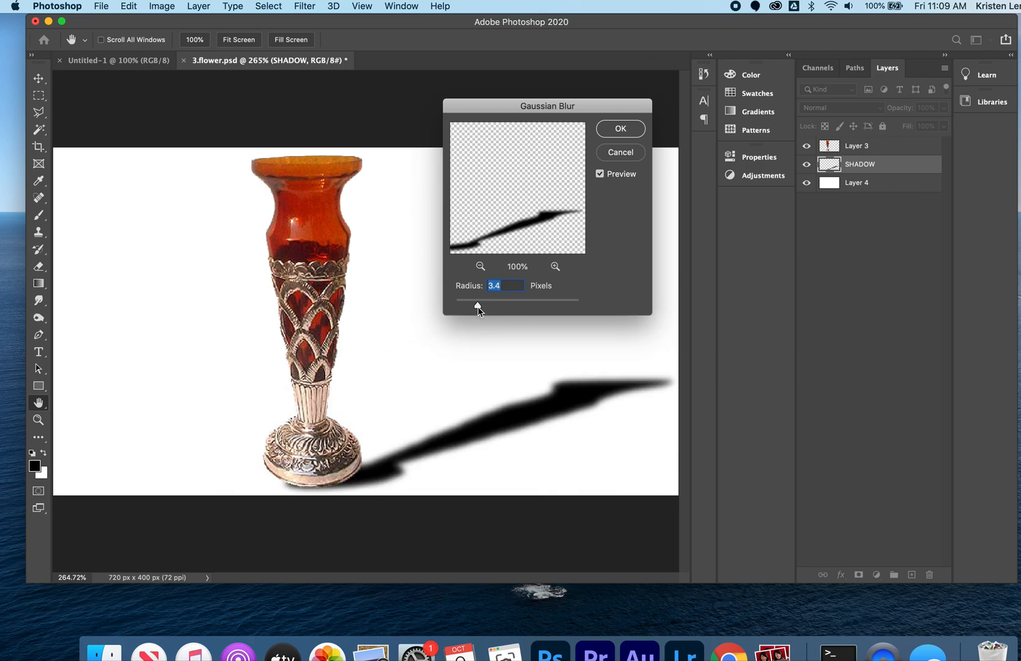
{"action": "left_click", "coordinate": [621, 129]}
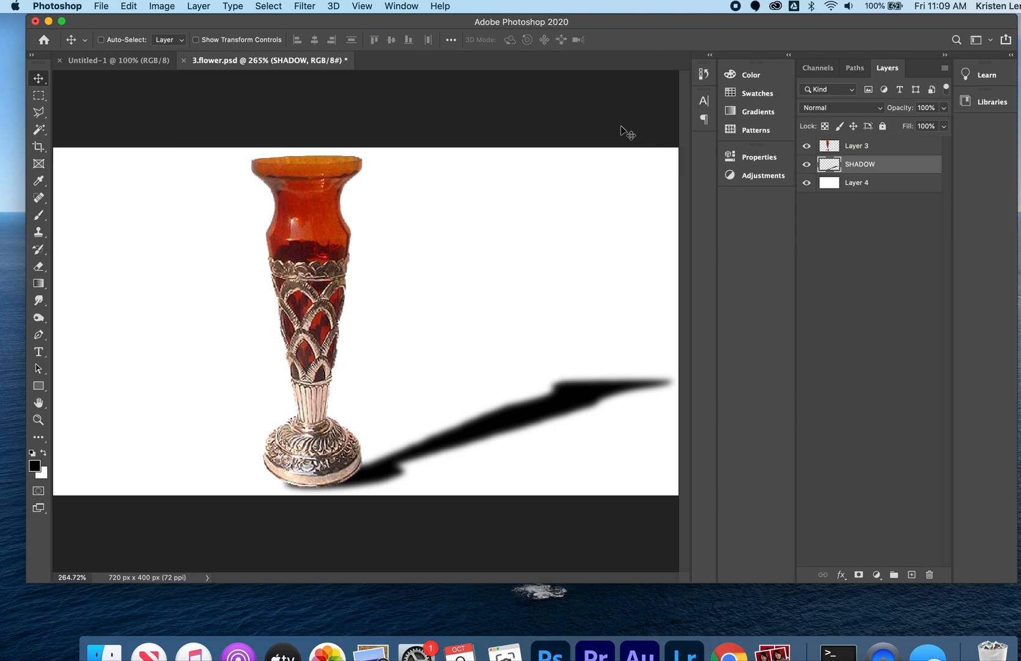
{"action": "key", "text": "super+shift+e"}
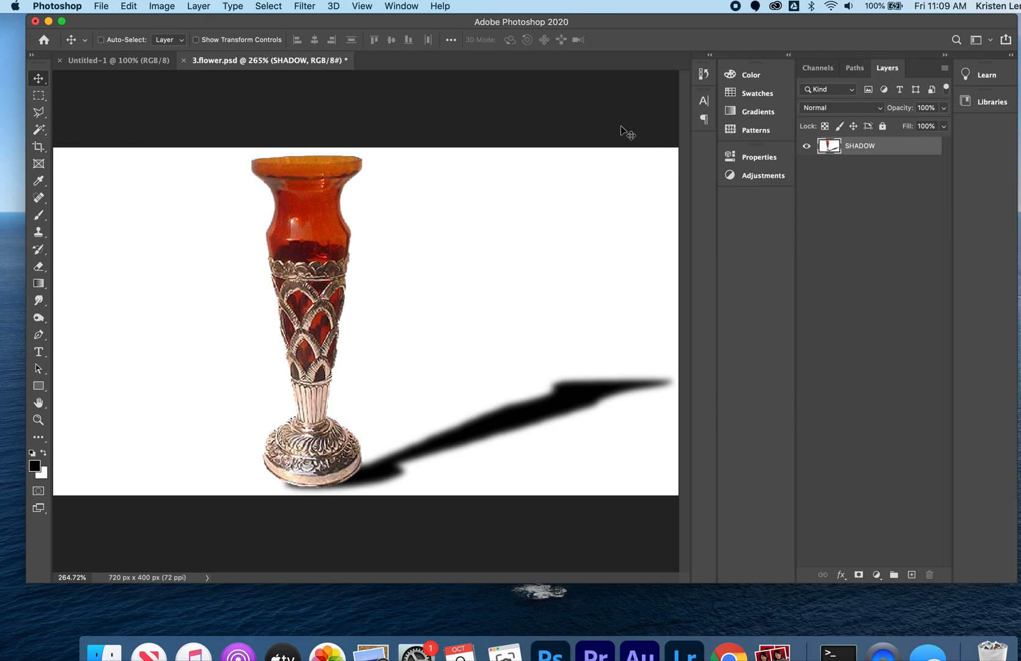
Save the image to the Desktop as a quality 10 JPEG named GAUSSIAN DROP SHADOW followed by the author's surname.
{"action": "left_click", "coordinate": [108, 4]}
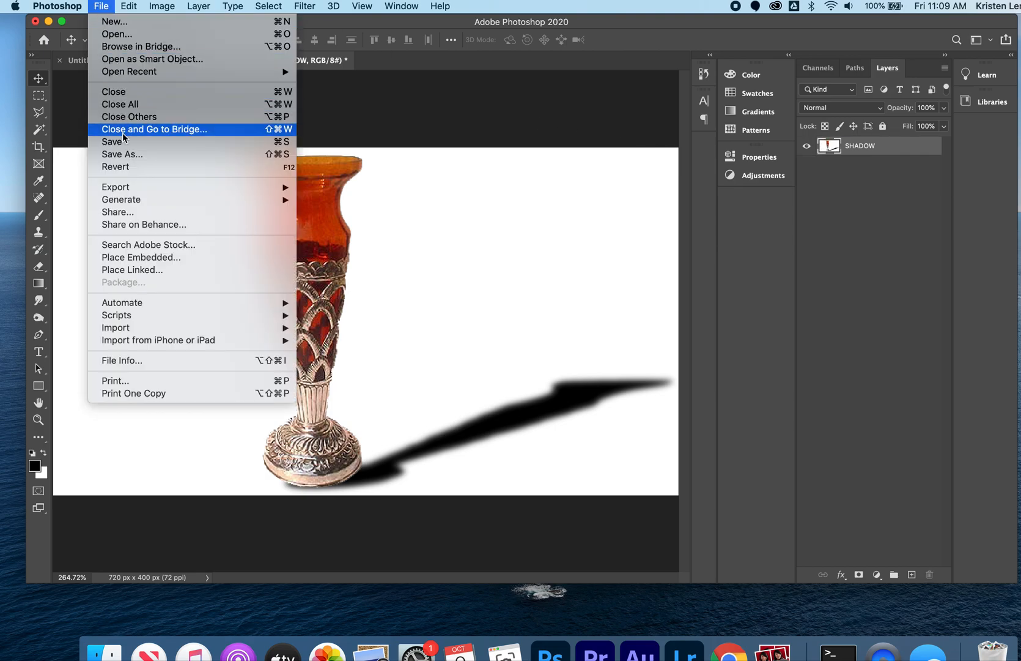
{"action": "left_click", "coordinate": [125, 157]}
{"action": "type", "text": "GAUSSIAB"}
{"action": "key", "text": "BackSpace"}
{"action": "type", "text": "N DROP SHADOW "}
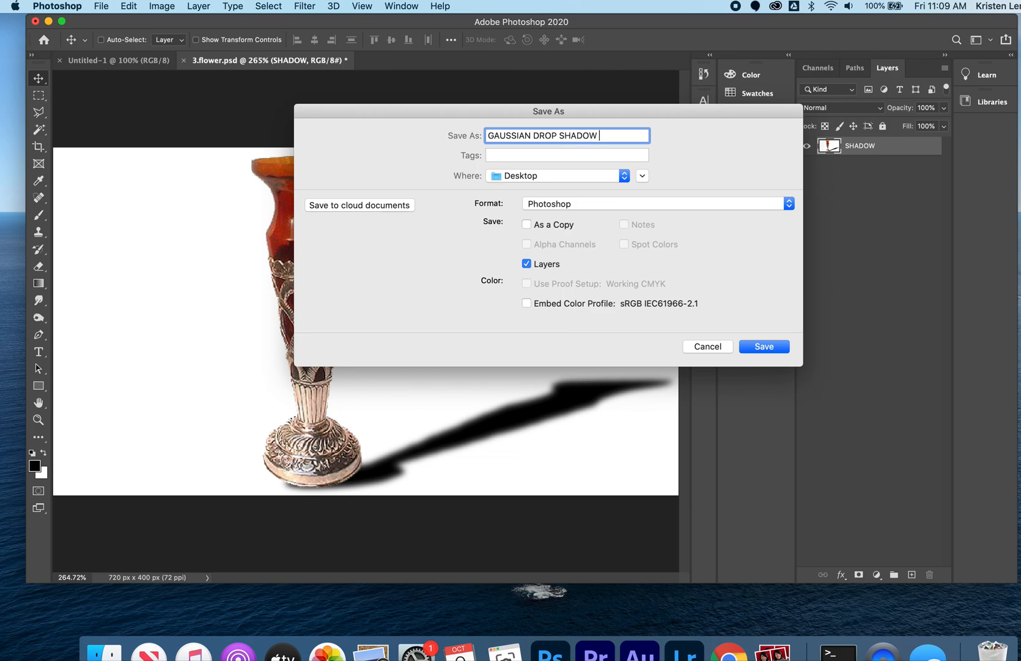
{"action": "type", "text": "Lengyel"}
{"action": "left_click", "coordinate": [598, 203]}
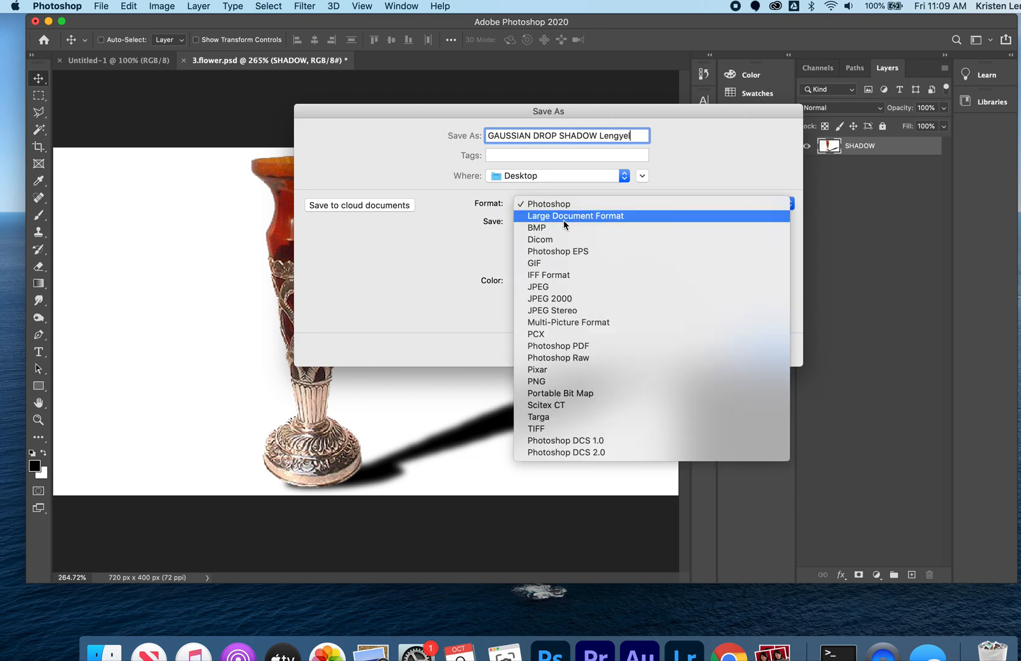
{"action": "left_click", "coordinate": [552, 287]}
{"action": "left_click", "coordinate": [764, 350]}
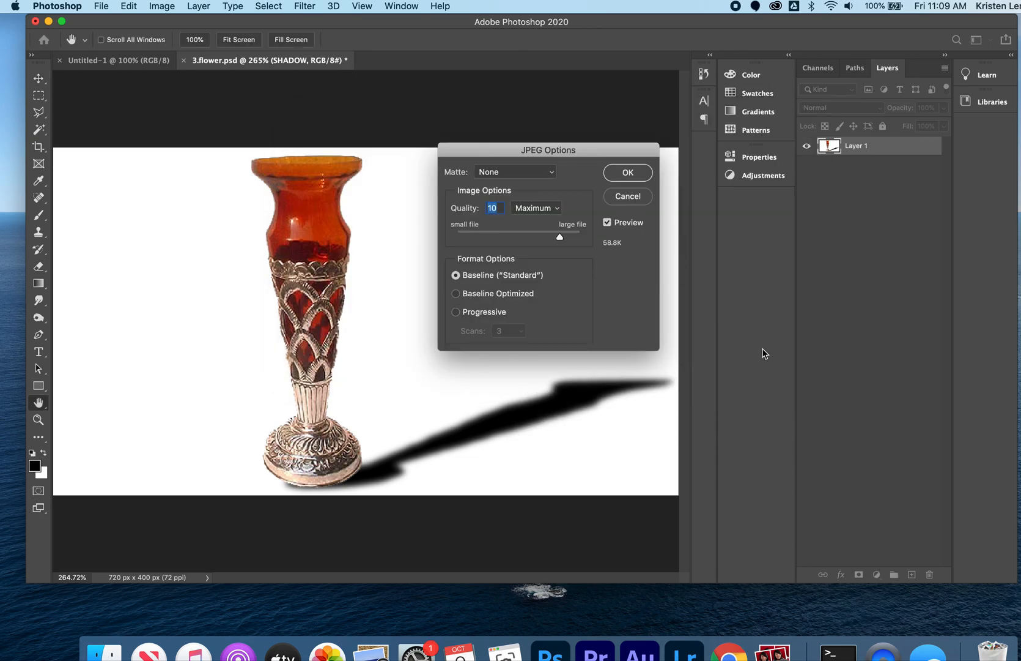
{"action": "left_click", "coordinate": [630, 174]}
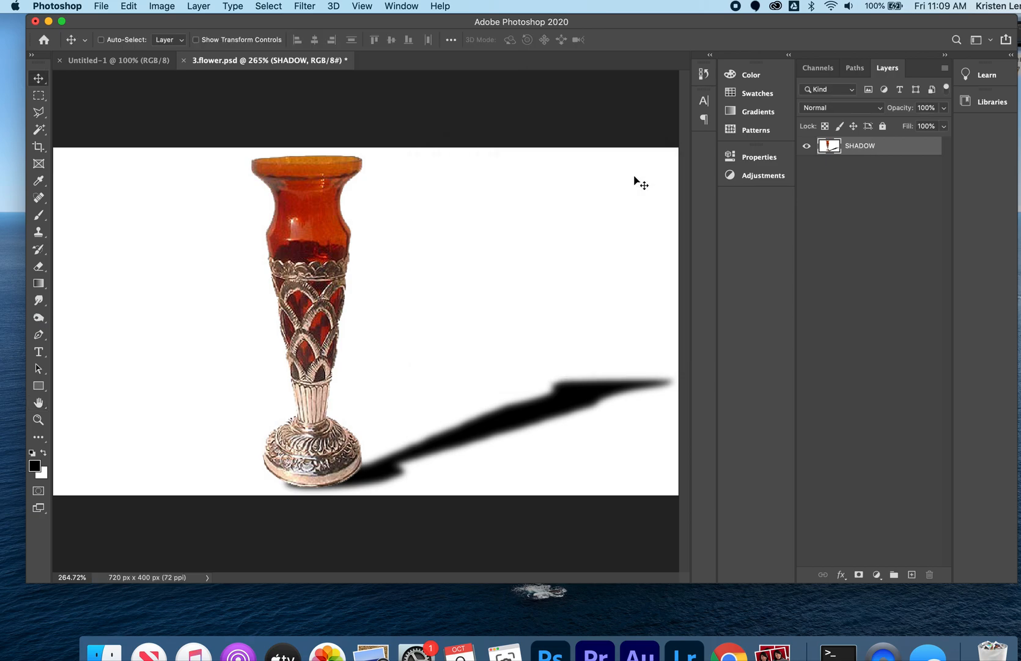
Close 3.flower.psd without saving its changes.
{"action": "left_click", "coordinate": [184, 60]}
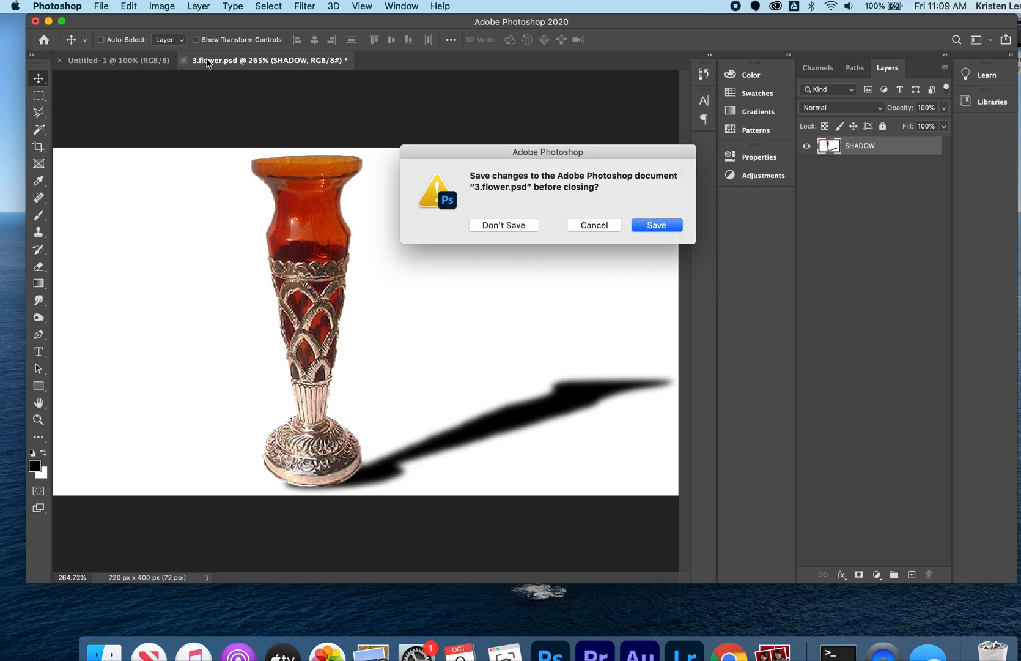
{"action": "left_click", "coordinate": [501, 226]}
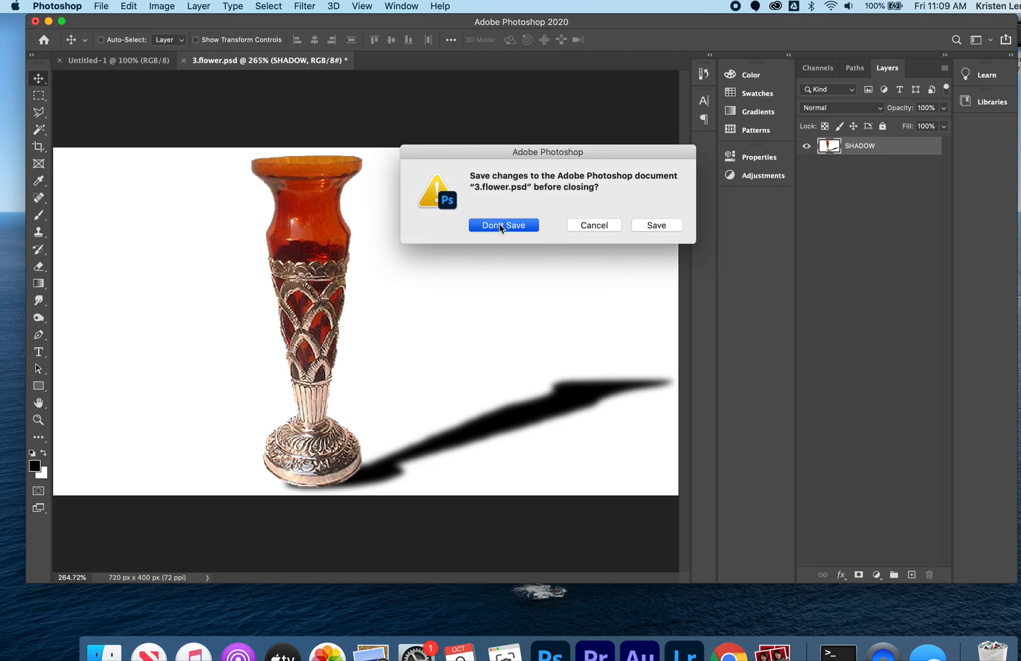